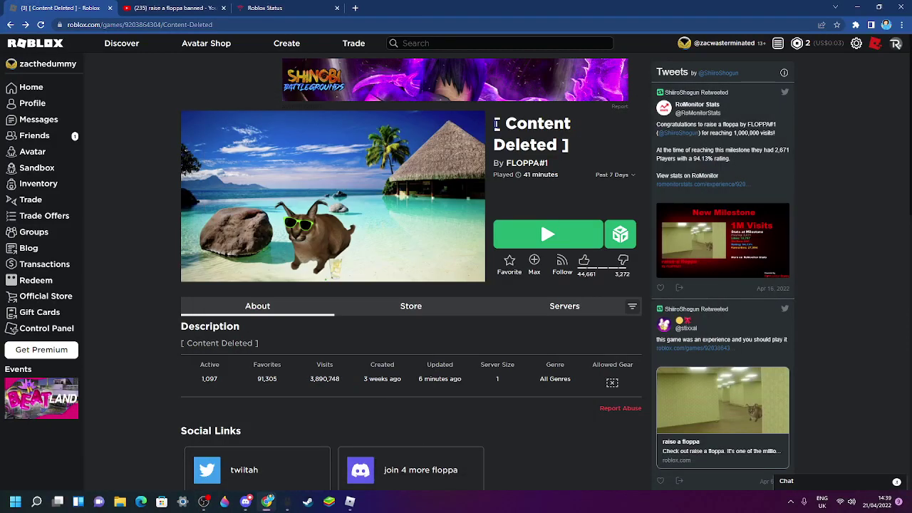
- From the '[ Content Deleted ]' game page, open creator group FLOPPA#1, then its owner link
left_click_drag(495, 123, 571, 154)
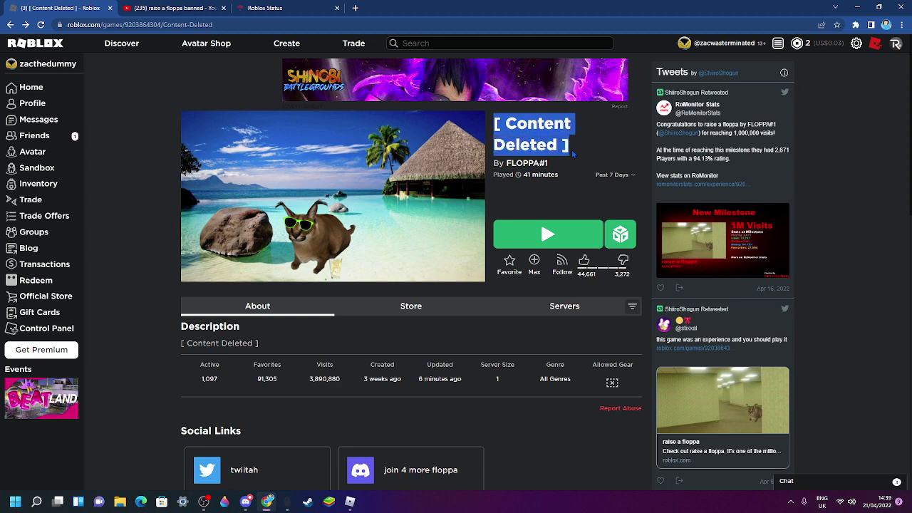
left_click(573, 200)
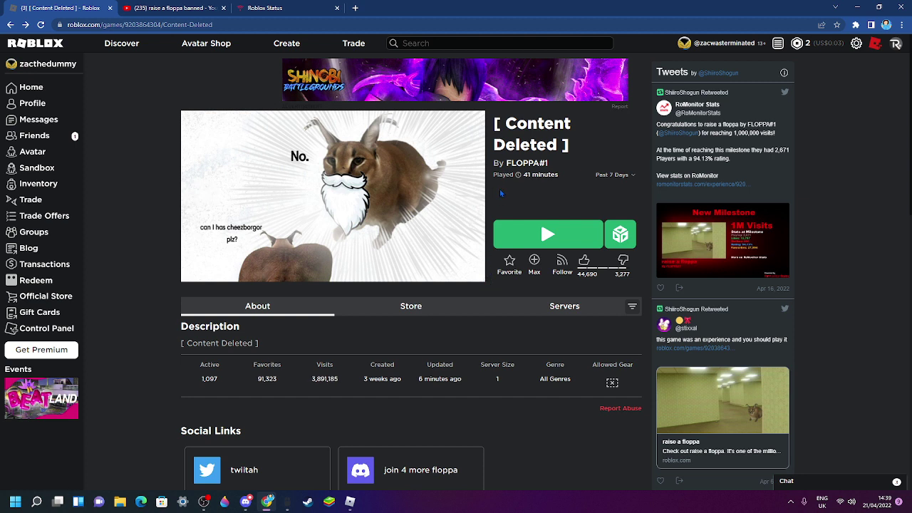
left_click(520, 163)
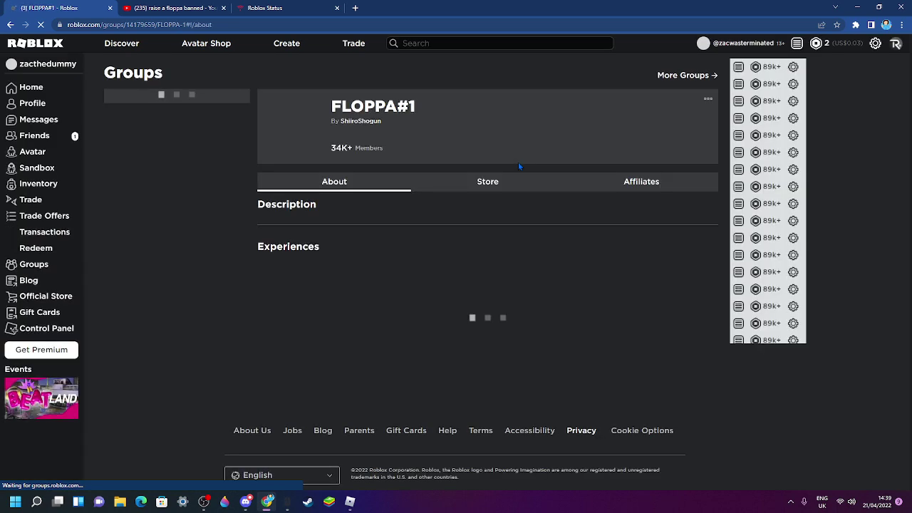
scroll(435, 287, "down", 1)
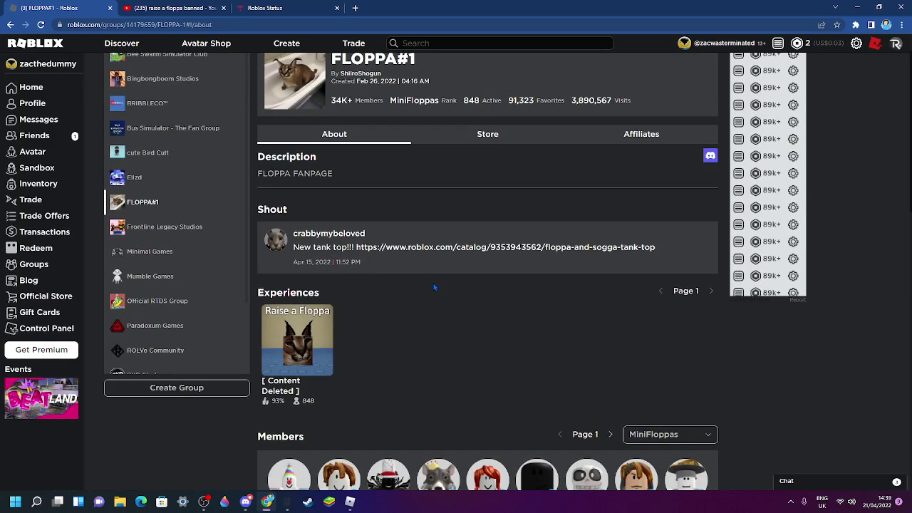
scroll(435, 287, "down", 4)
scroll(434, 287, "down", 2)
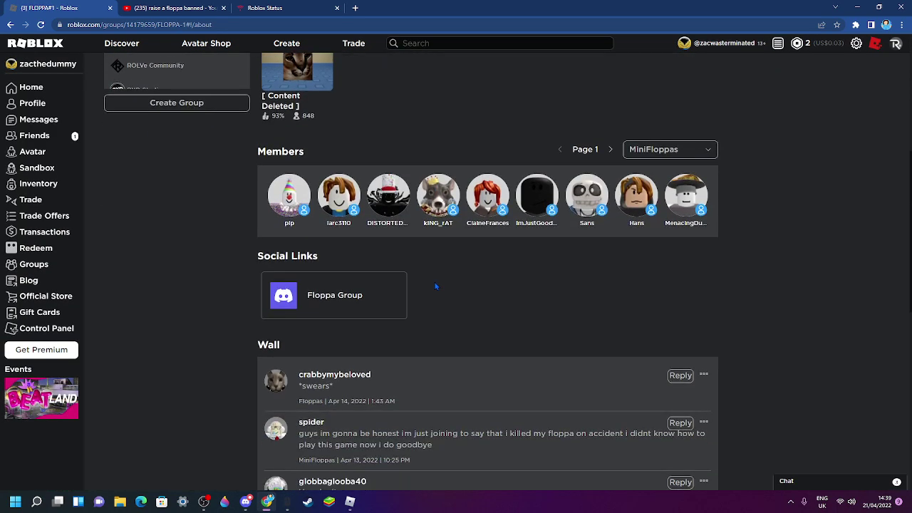
scroll(434, 282, "up", 5)
scroll(434, 282, "up", 2)
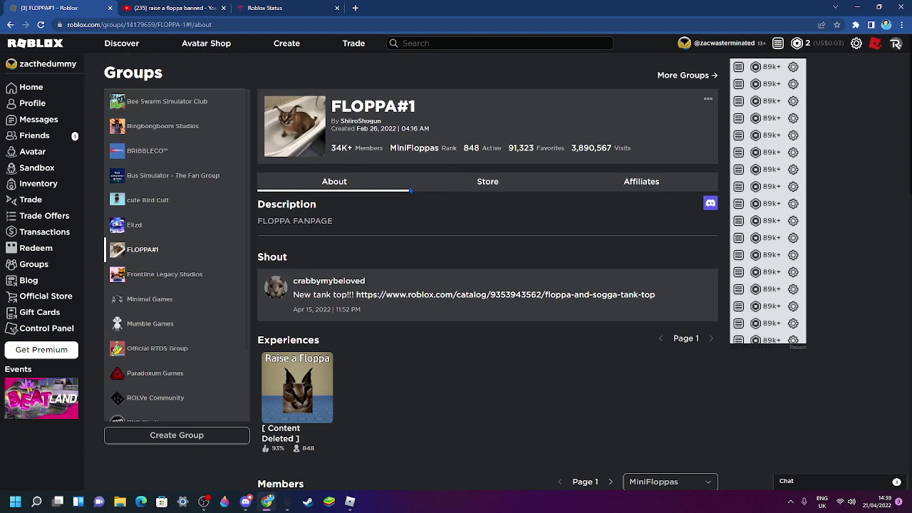
left_click(364, 123)
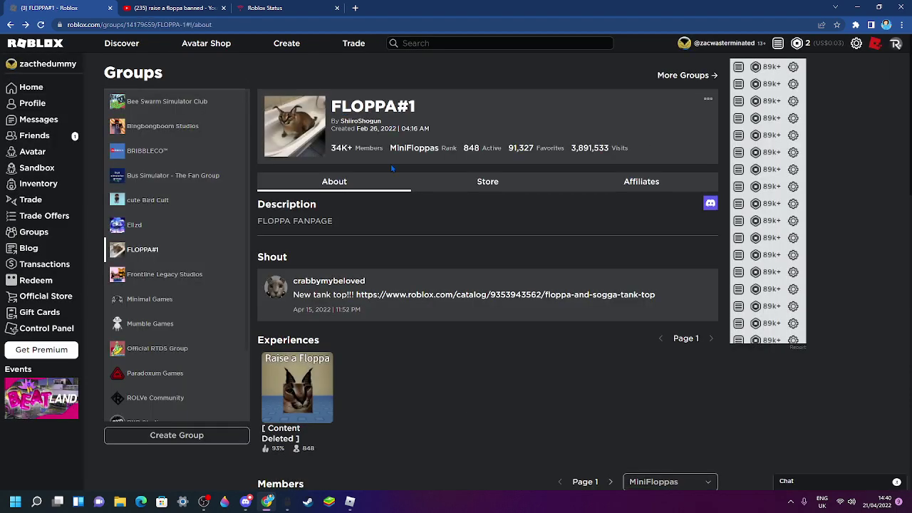
scroll(389, 178, "down", 5)
scroll(391, 231, "down", 5)
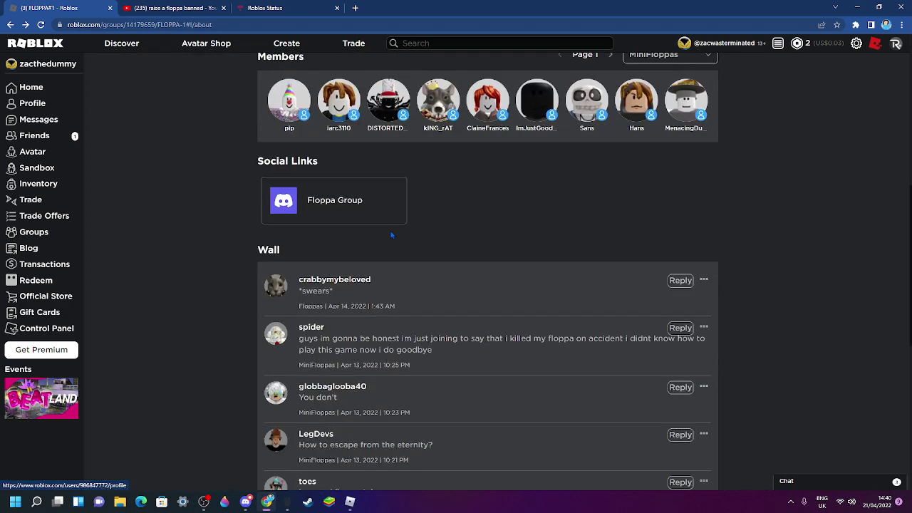
scroll(391, 230, "down", 2)
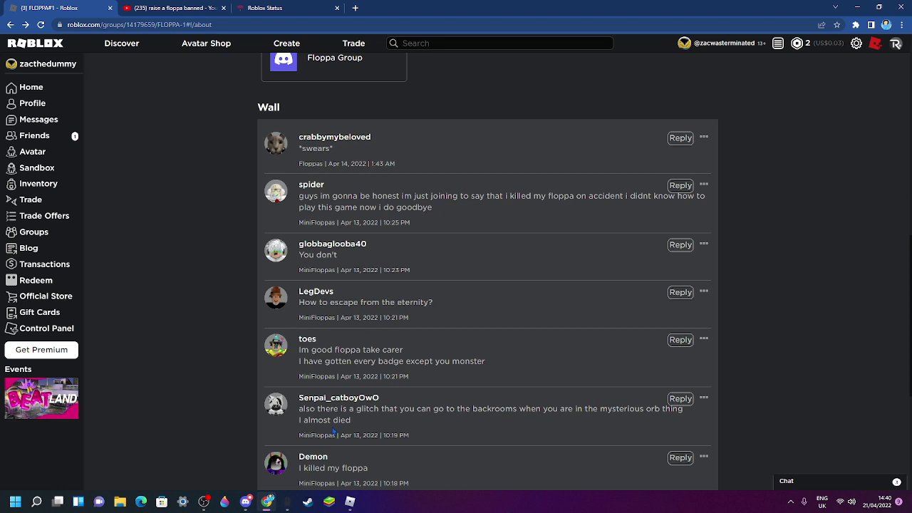
scroll(358, 457, "down", 2)
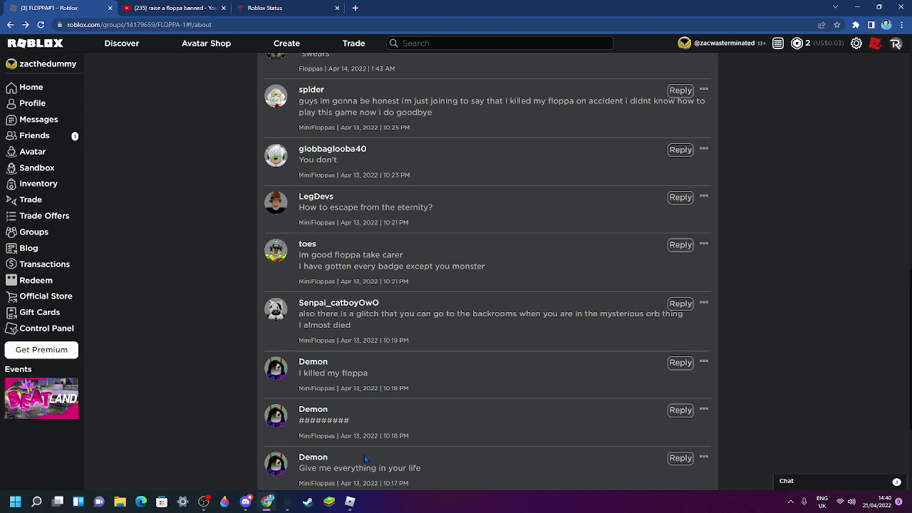
scroll(364, 455, "down", 2)
scroll(364, 449, "down", 1)
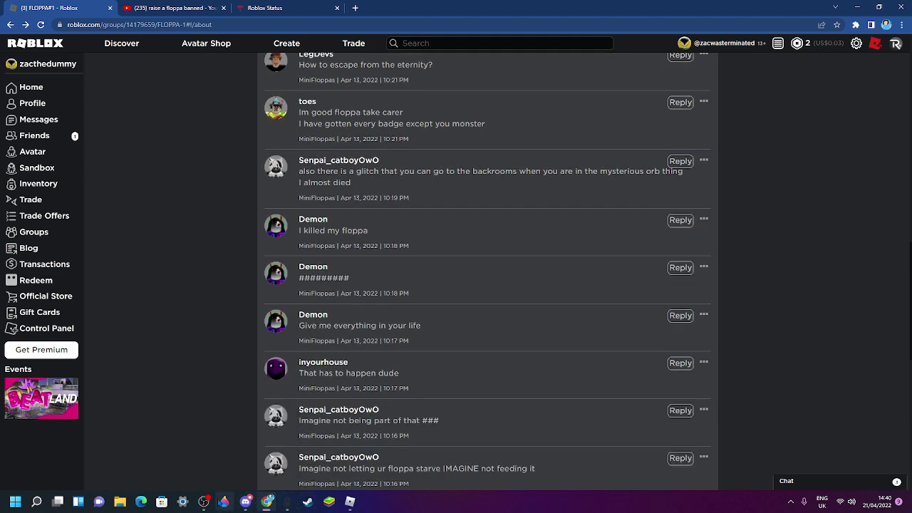
- Restore the OBS Studio window from the taskbar over the FLOPPA#1 group wall
left_click(204, 501)
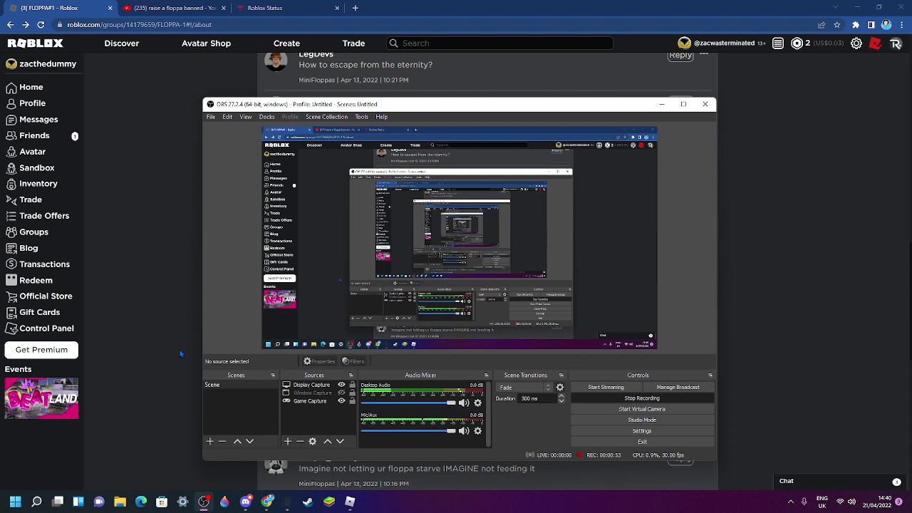